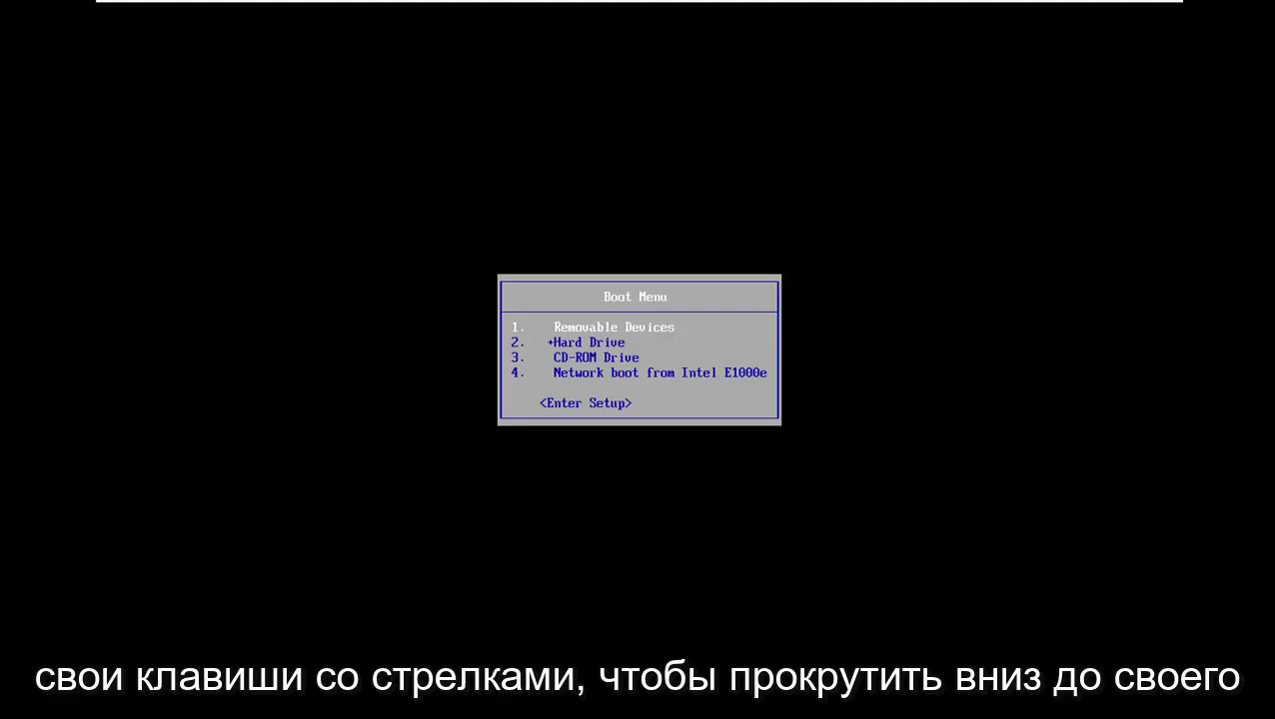
Boot the computer from the CD-ROM drive, accept the English (United States) setup language, and enter the repair environment.
{"action": "key", "text": "Down"}
{"action": "key", "text": "Down"}
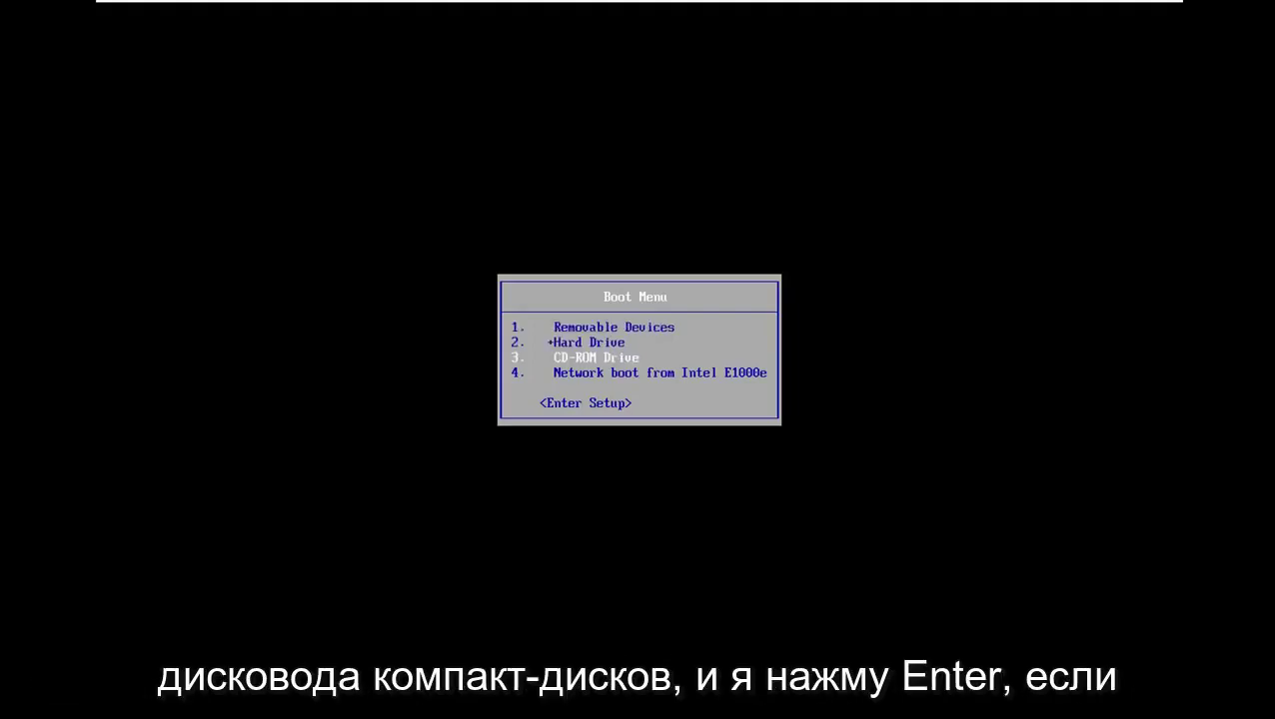
{"action": "key", "text": "Return"}
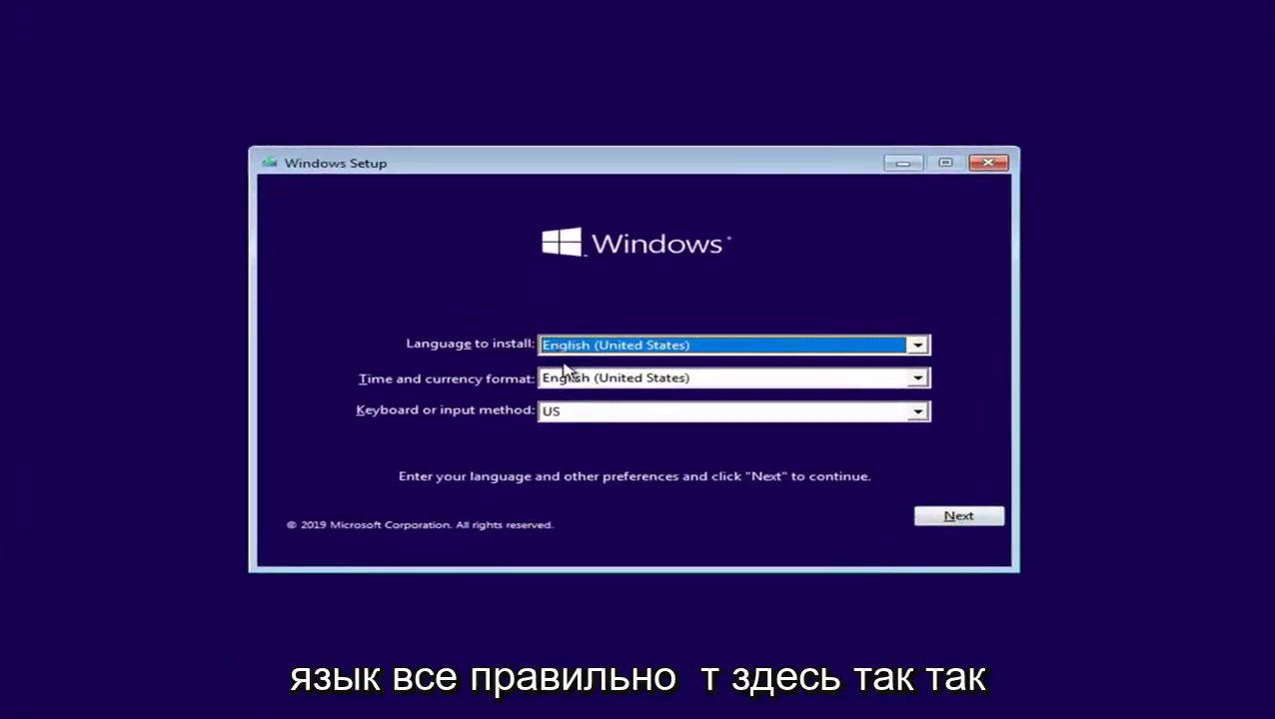
{"action": "left_click", "coordinate": [962, 517]}
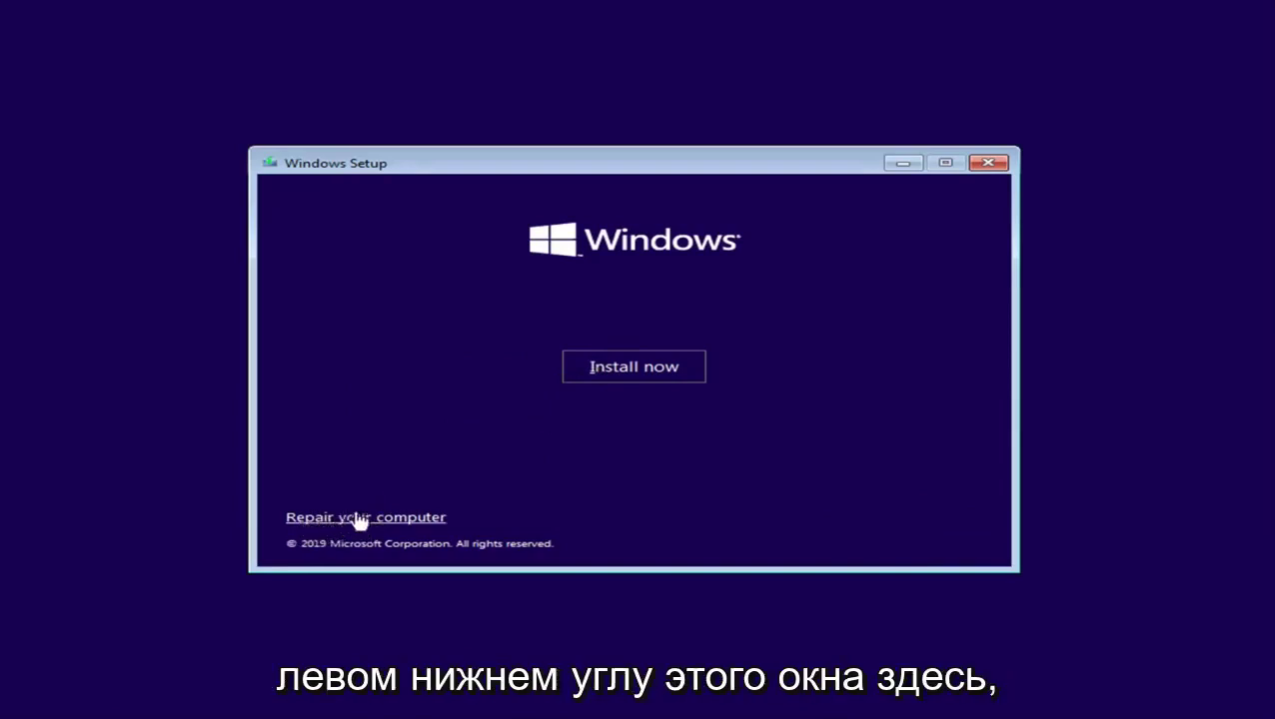
{"action": "left_click", "coordinate": [312, 517]}
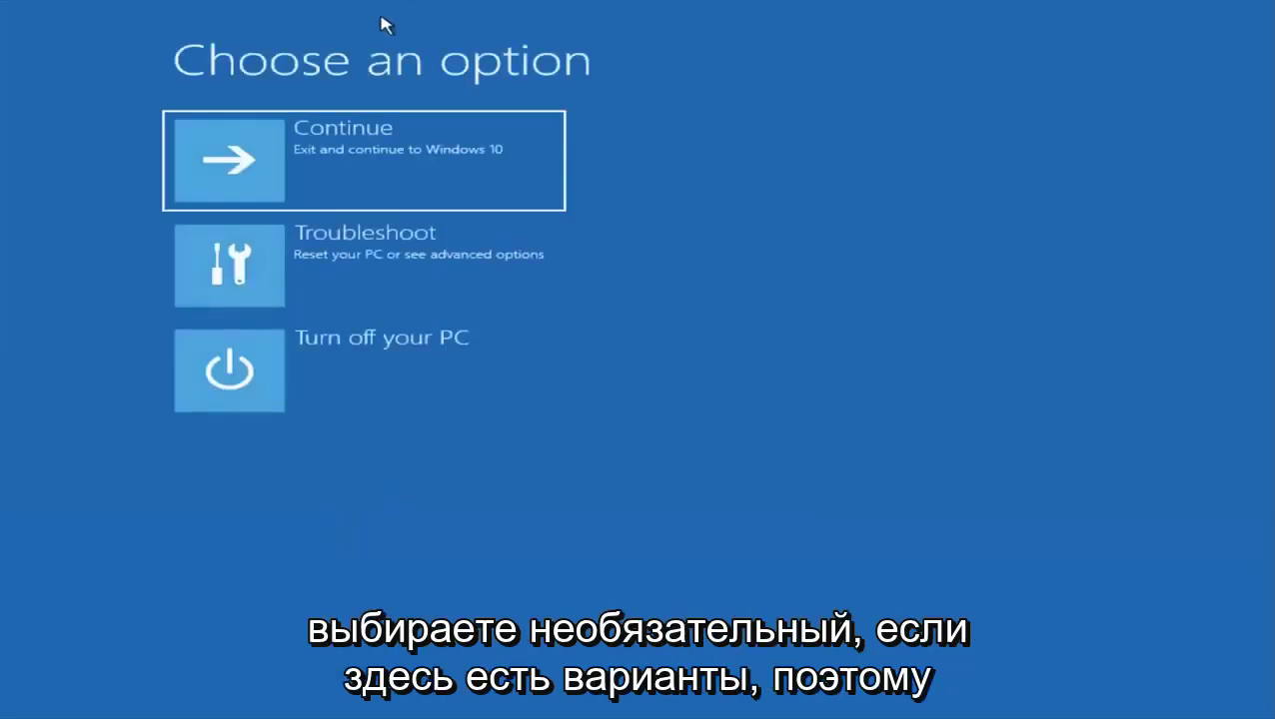
Run Startup Repair from the advanced troubleshooting options on the Windows 10 installation.
{"action": "left_click", "coordinate": [287, 266]}
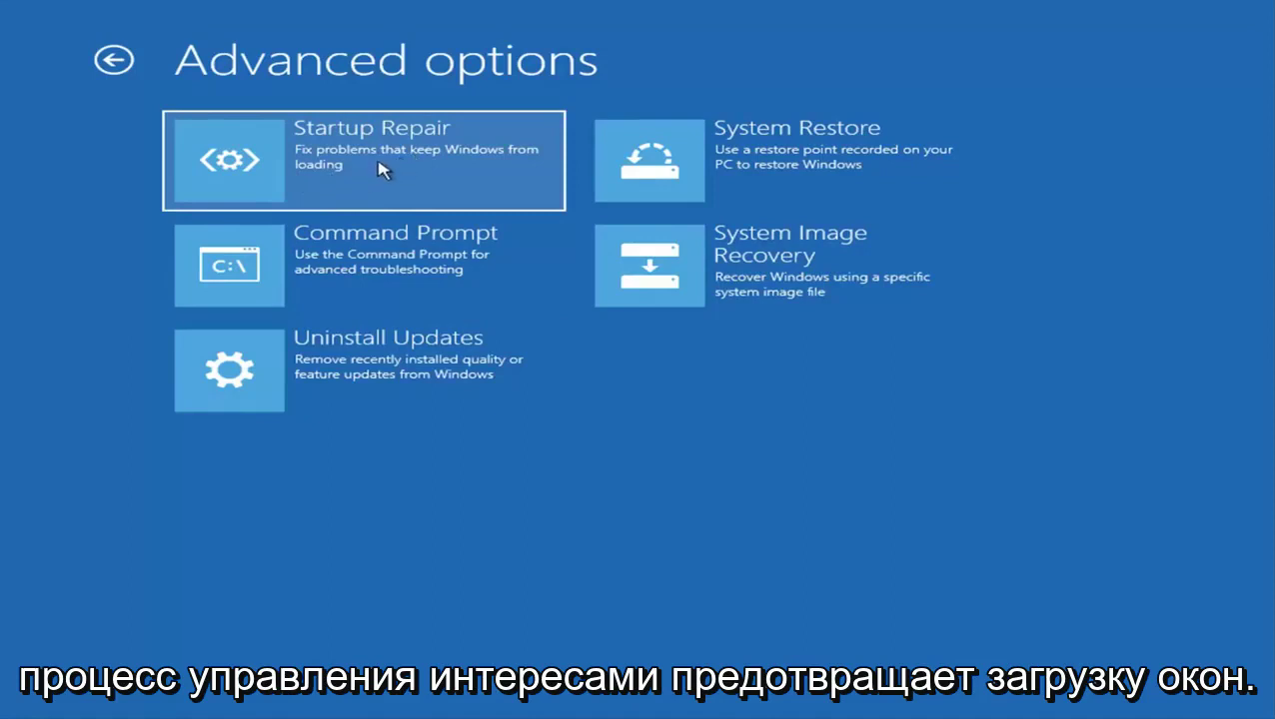
{"action": "left_click", "coordinate": [256, 169]}
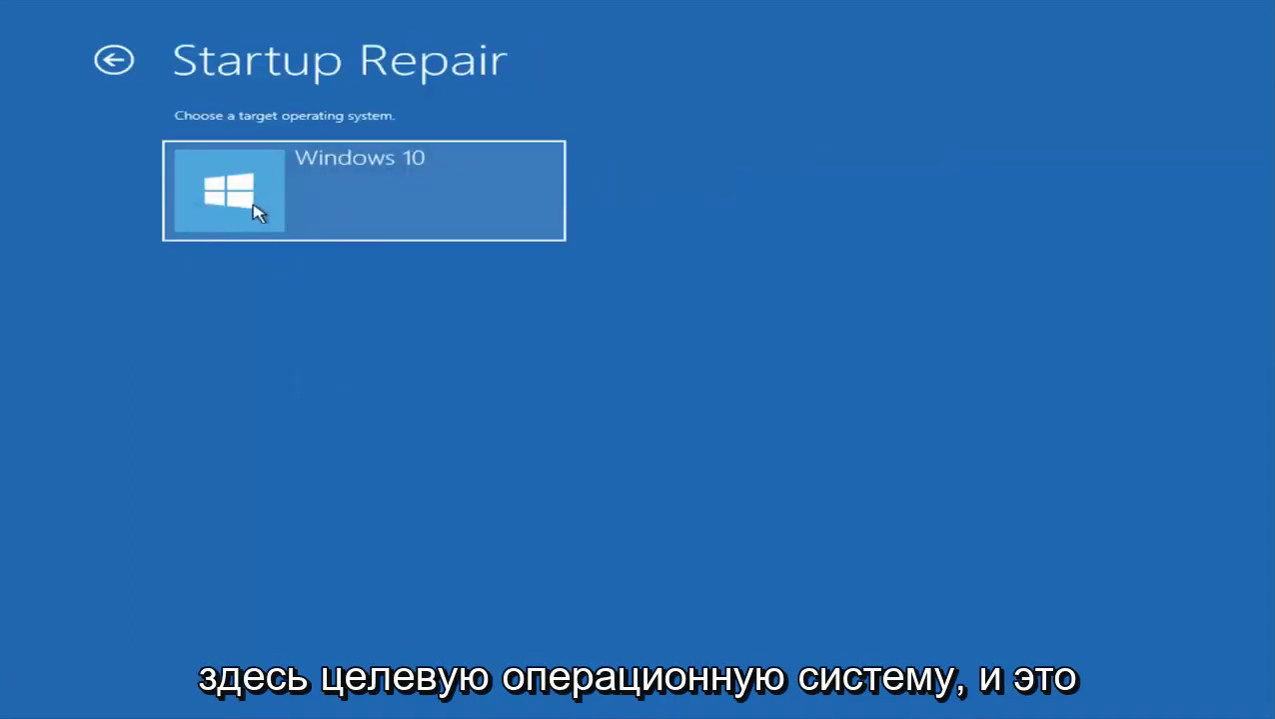
{"action": "left_click", "coordinate": [281, 200]}
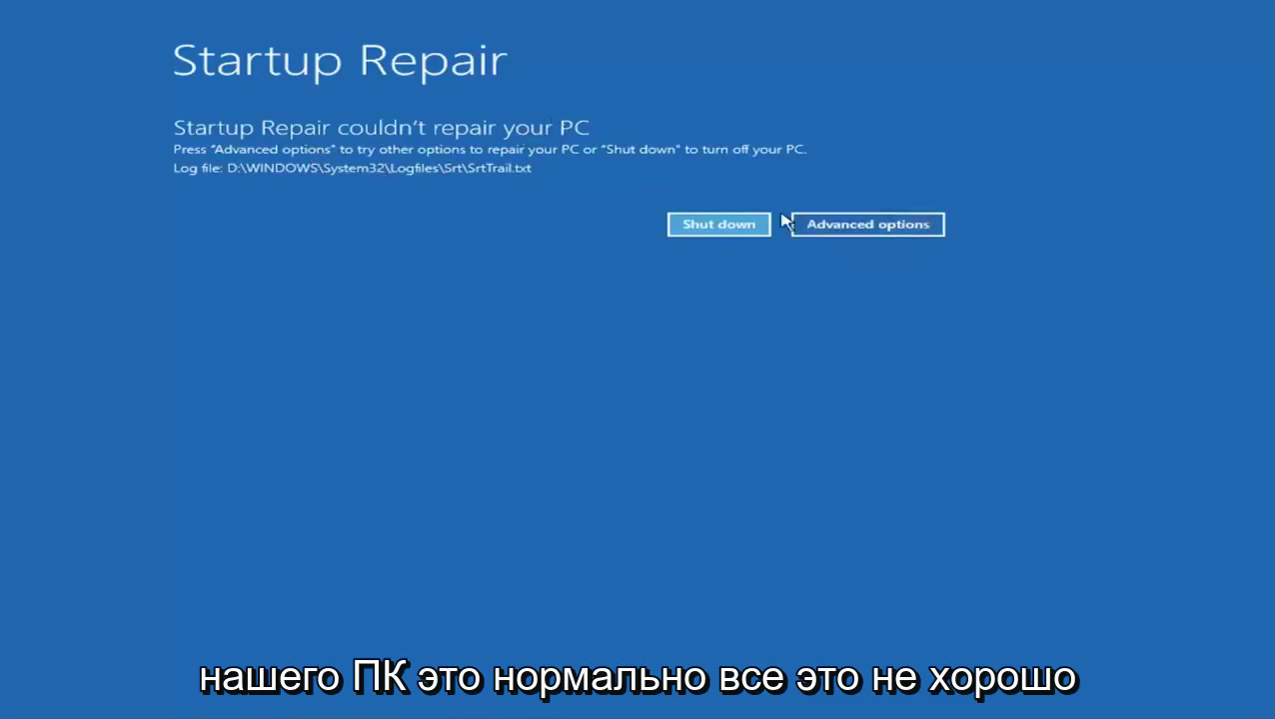
Set up a System Restore of Windows 10 to the "Before Updates" restore point, and cancel it at the confirmation page.
{"action": "left_click", "coordinate": [839, 230]}
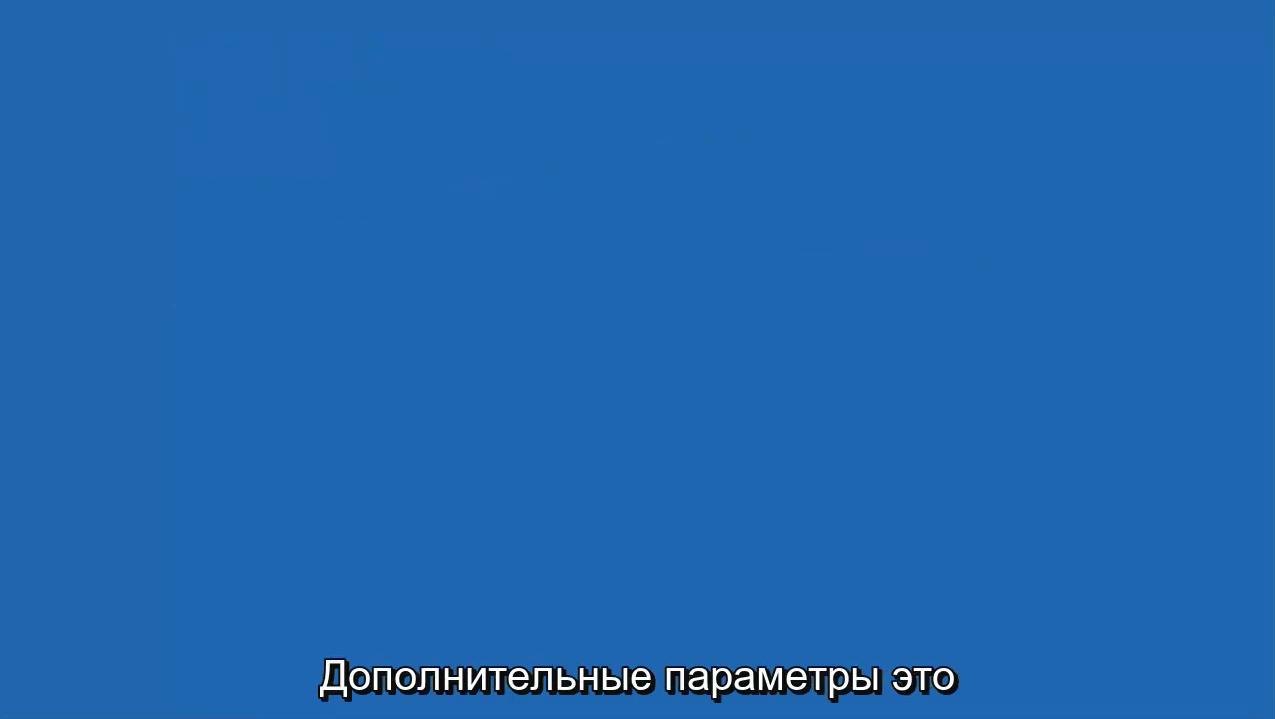
{"action": "left_click", "coordinate": [245, 265]}
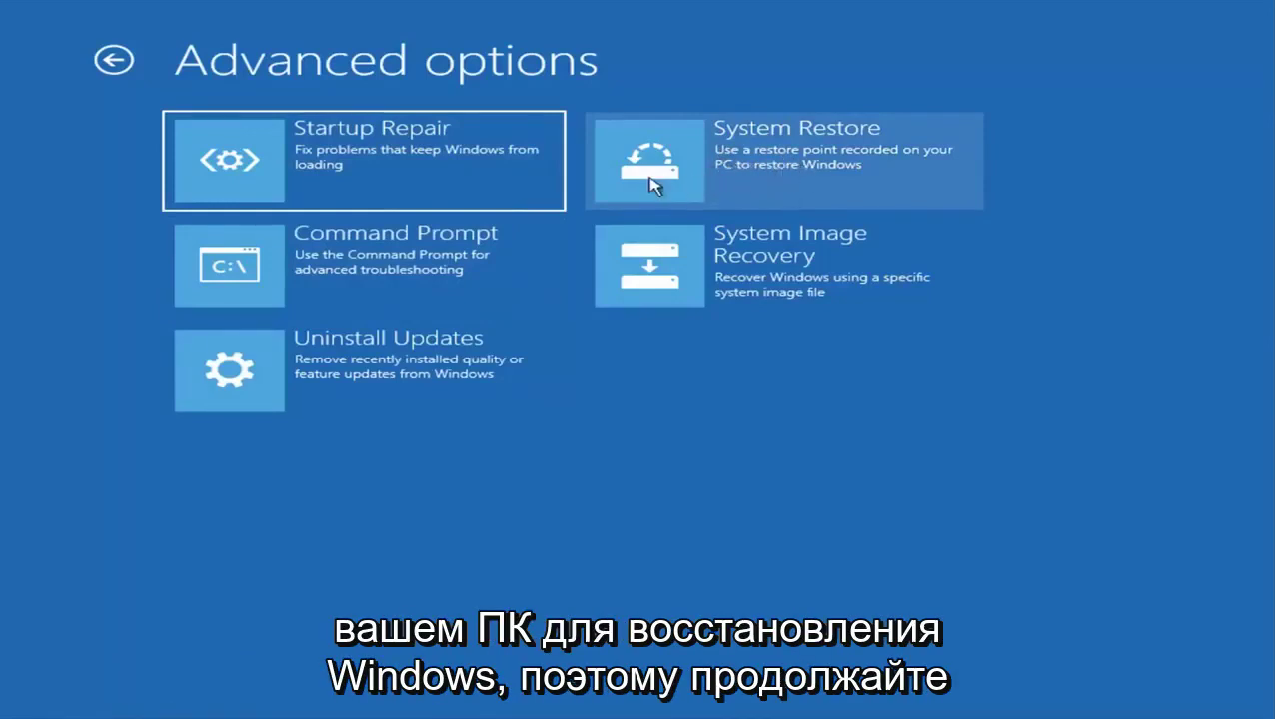
{"action": "left_click", "coordinate": [712, 163]}
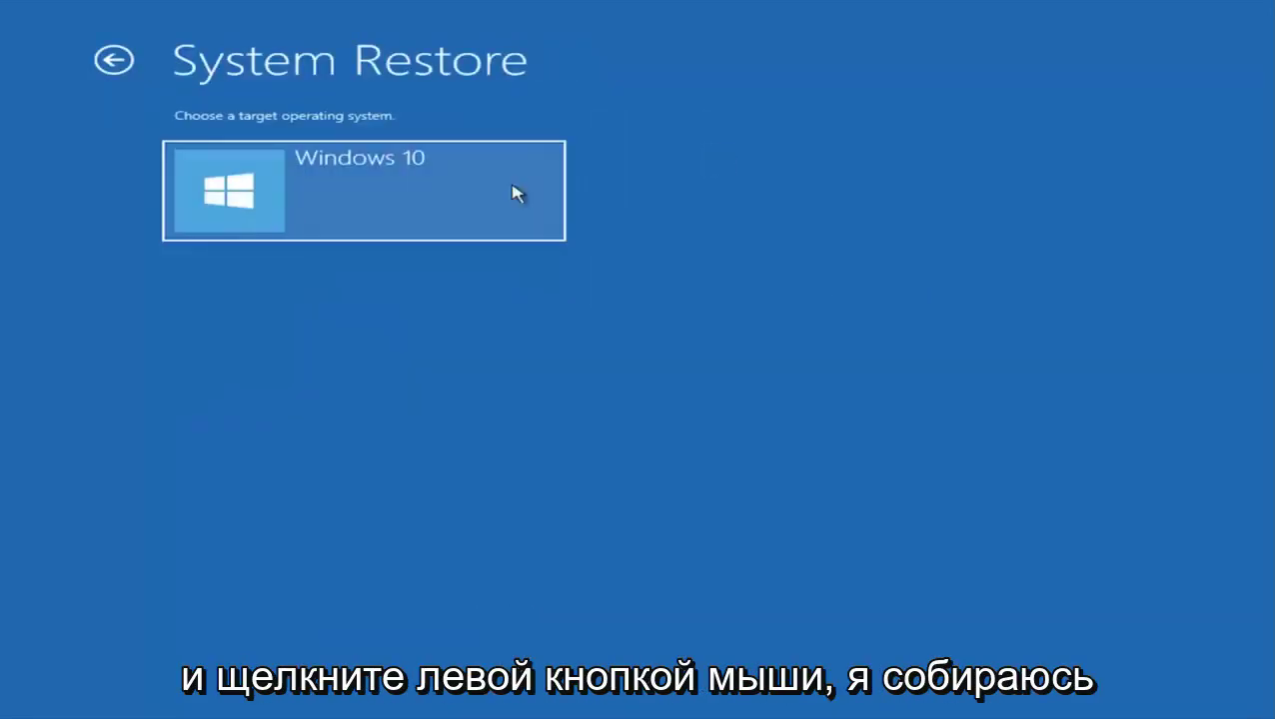
{"action": "left_click", "coordinate": [296, 212]}
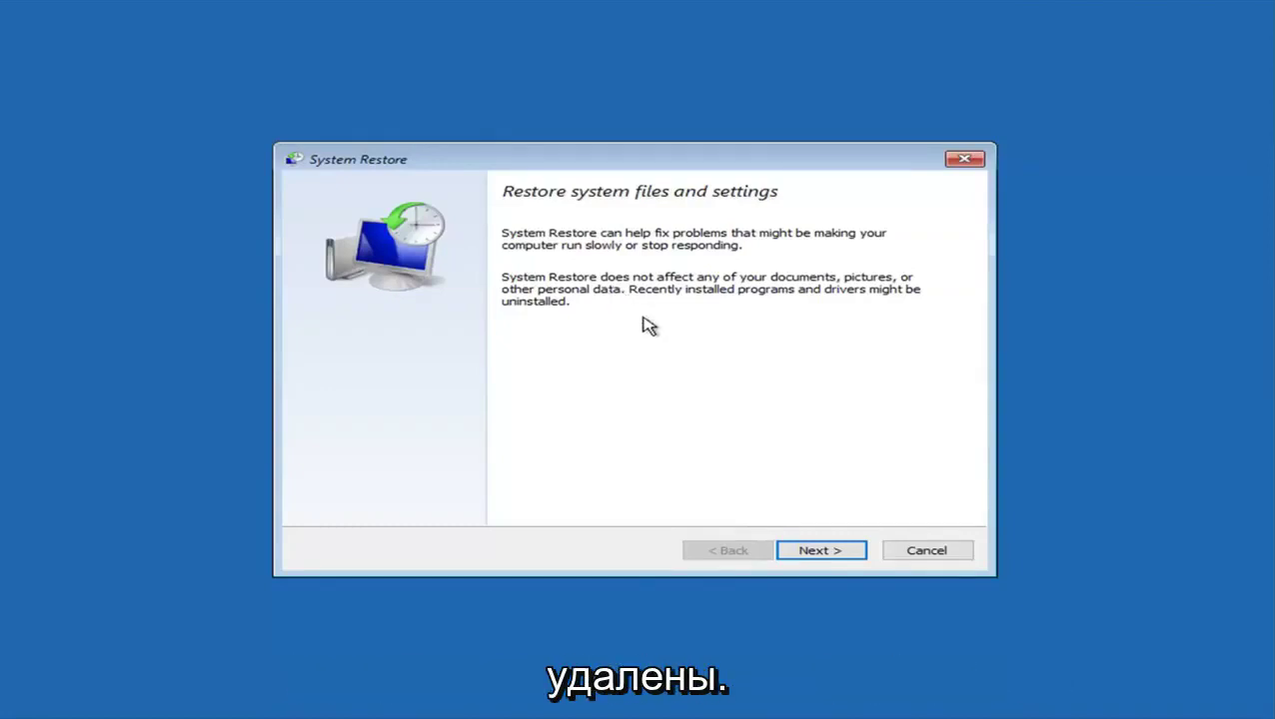
{"action": "left_click", "coordinate": [811, 552]}
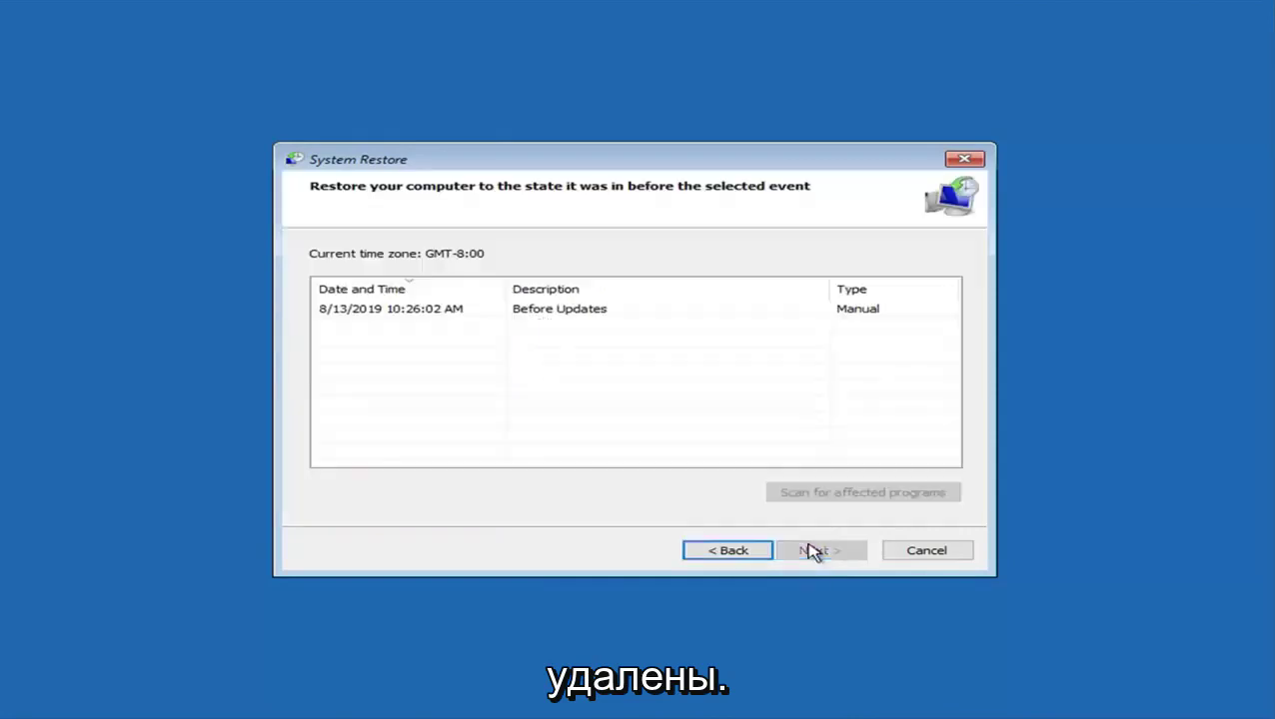
{"action": "left_click", "coordinate": [371, 311]}
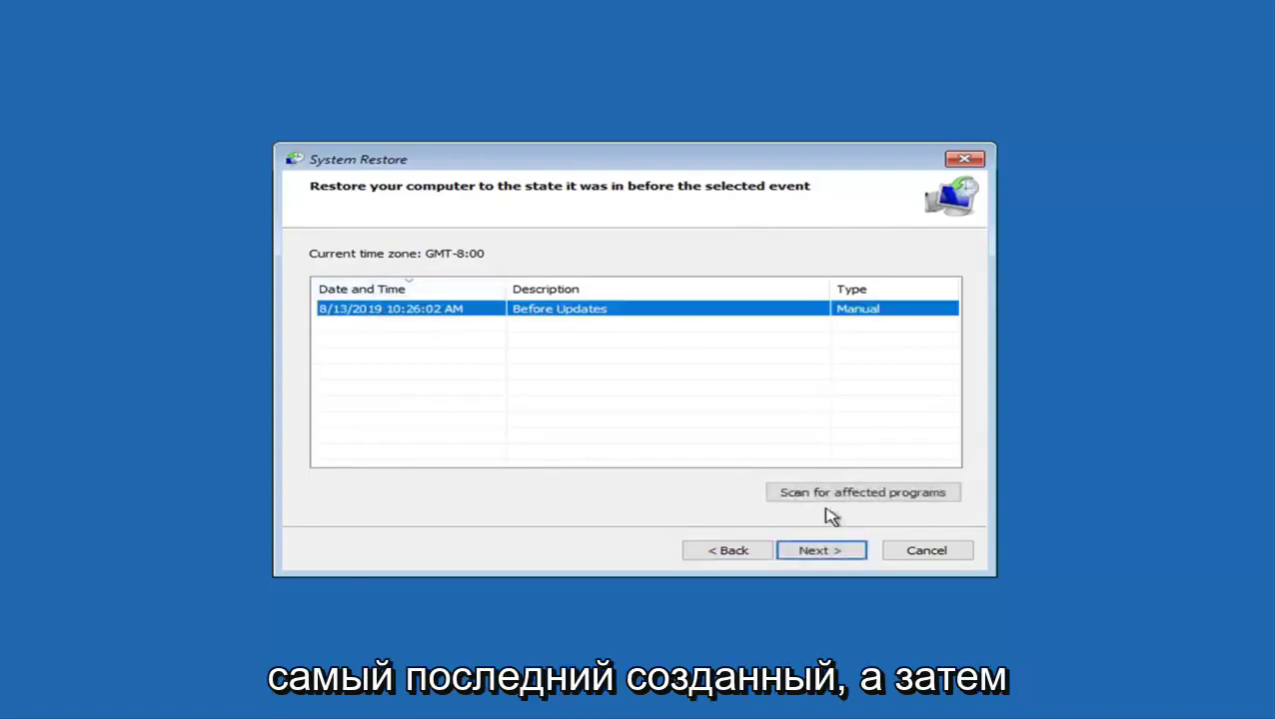
{"action": "left_click", "coordinate": [797, 556]}
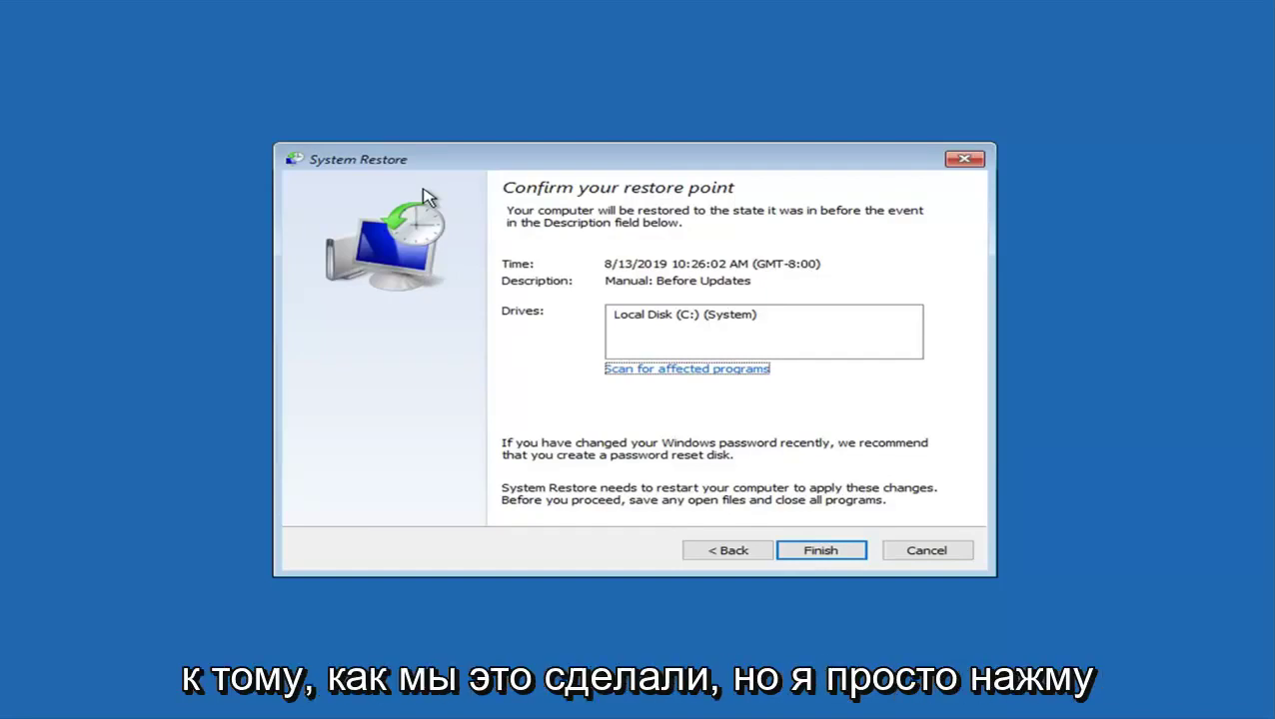
{"action": "left_click", "coordinate": [926, 555]}
Examine the choices for uninstalling Windows updates in the advanced troubleshooting options, and return without uninstalling any.
{"action": "left_click", "coordinate": [343, 294]}
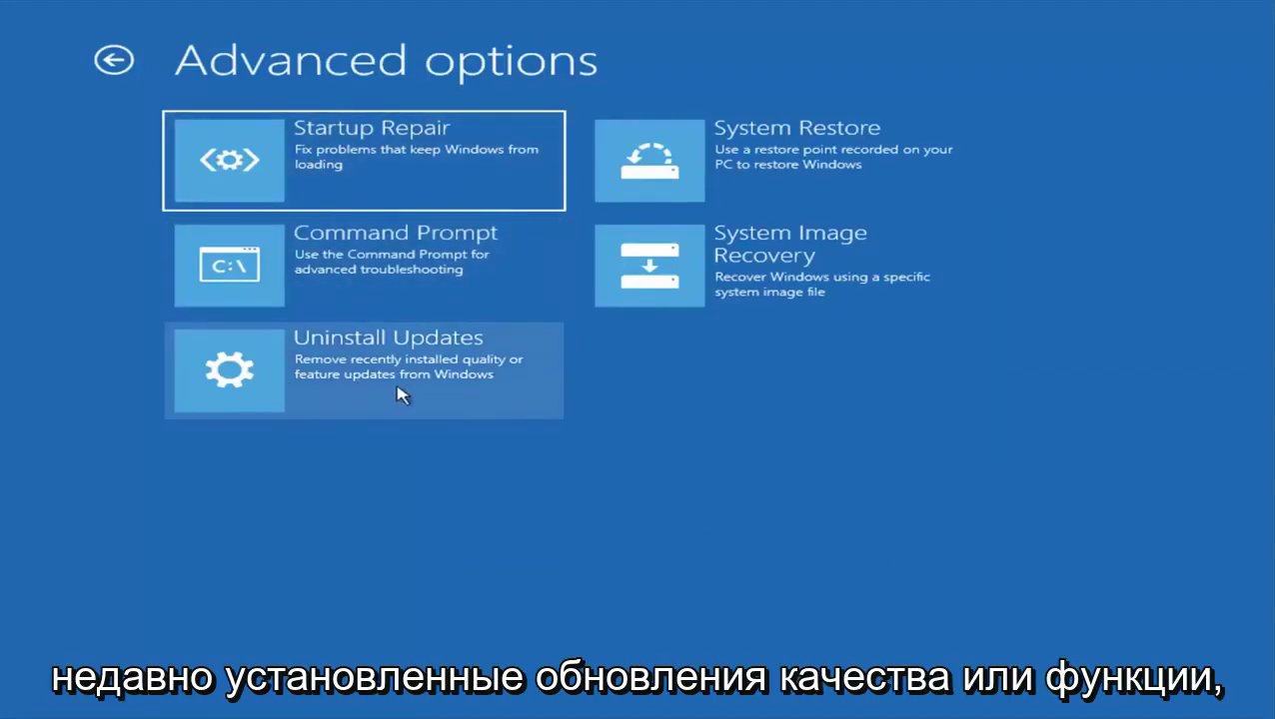
{"action": "left_click", "coordinate": [298, 394]}
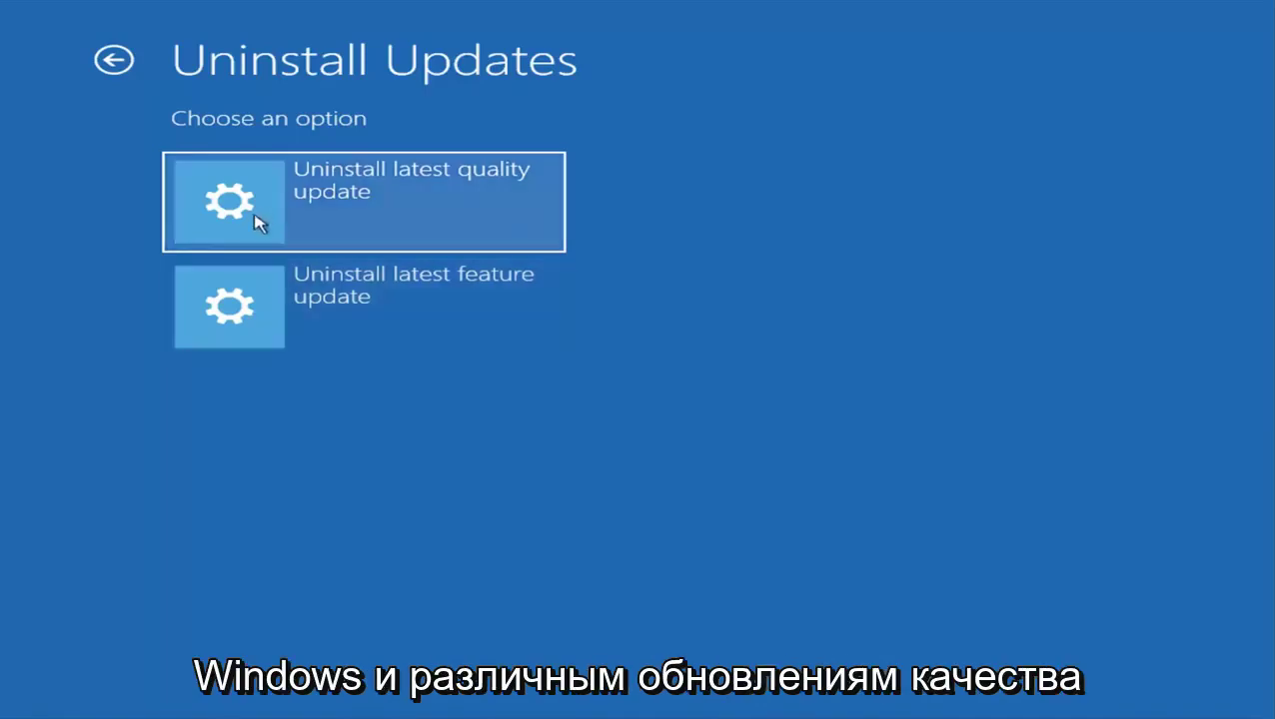
{"action": "left_click", "coordinate": [113, 61]}
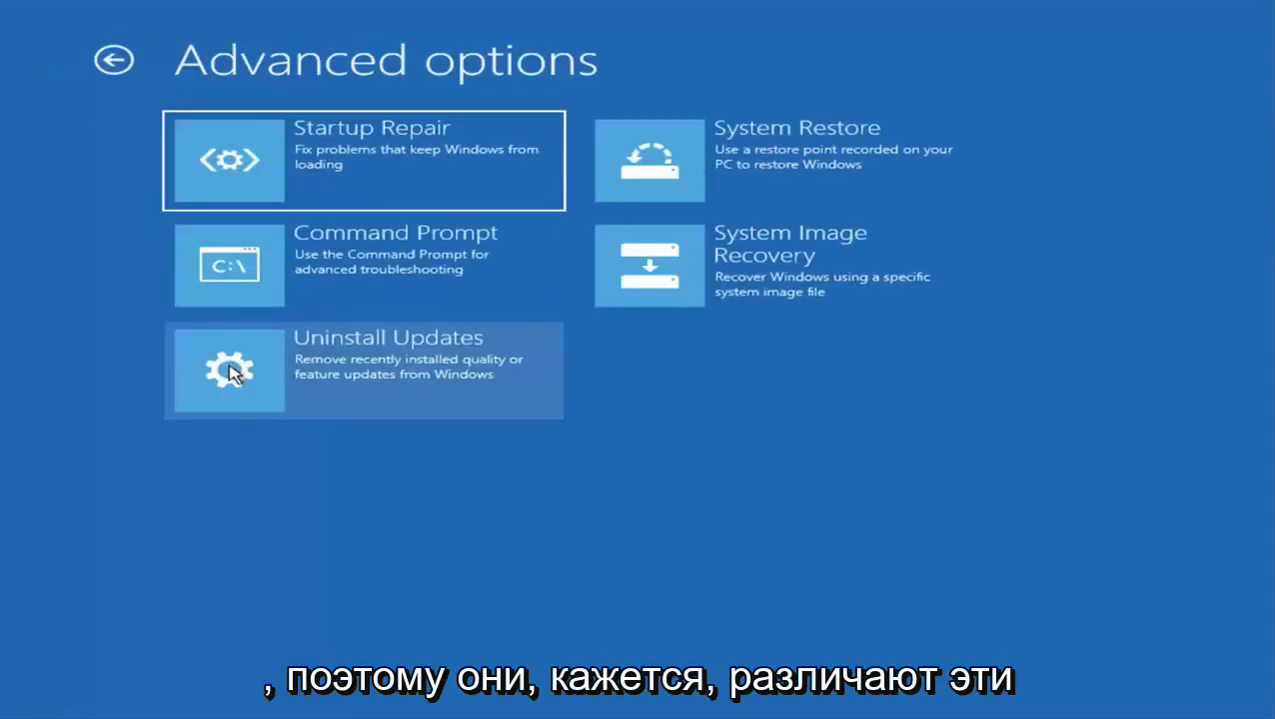
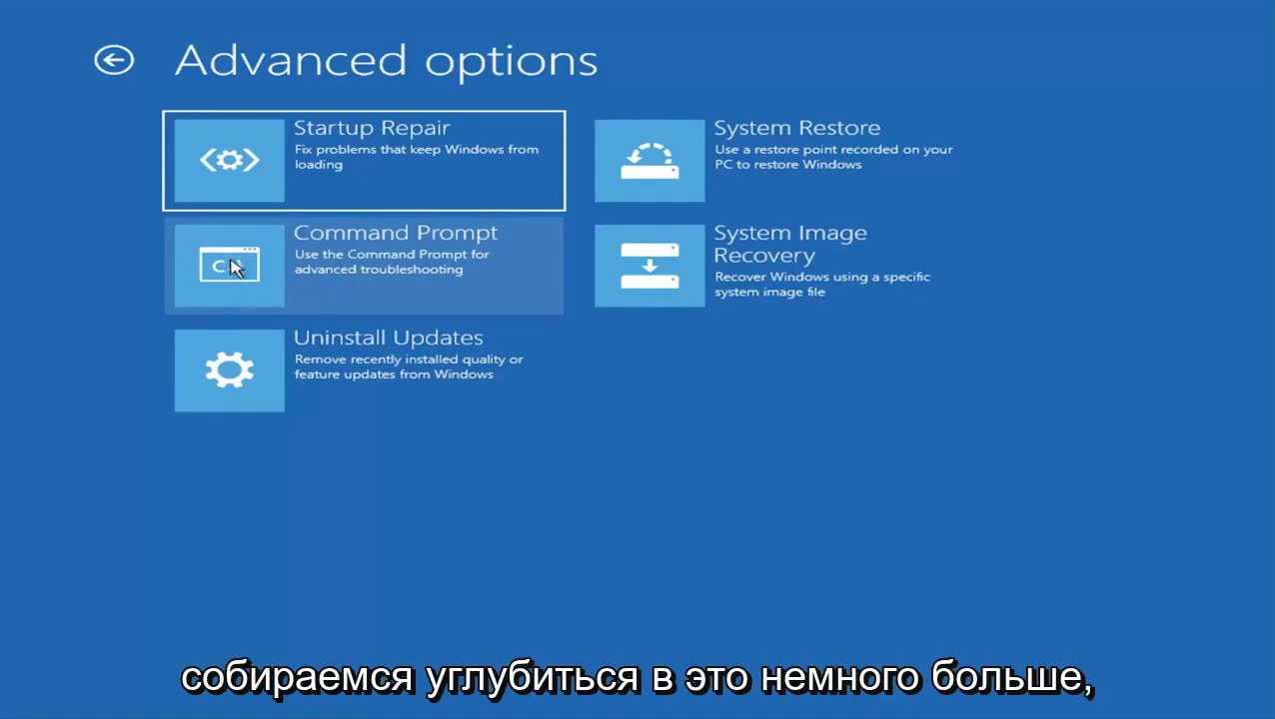
Check and repair the C: drive from the Command Prompt with chkdsk /f /r C: and review its report.
{"action": "left_click", "coordinate": [324, 263]}
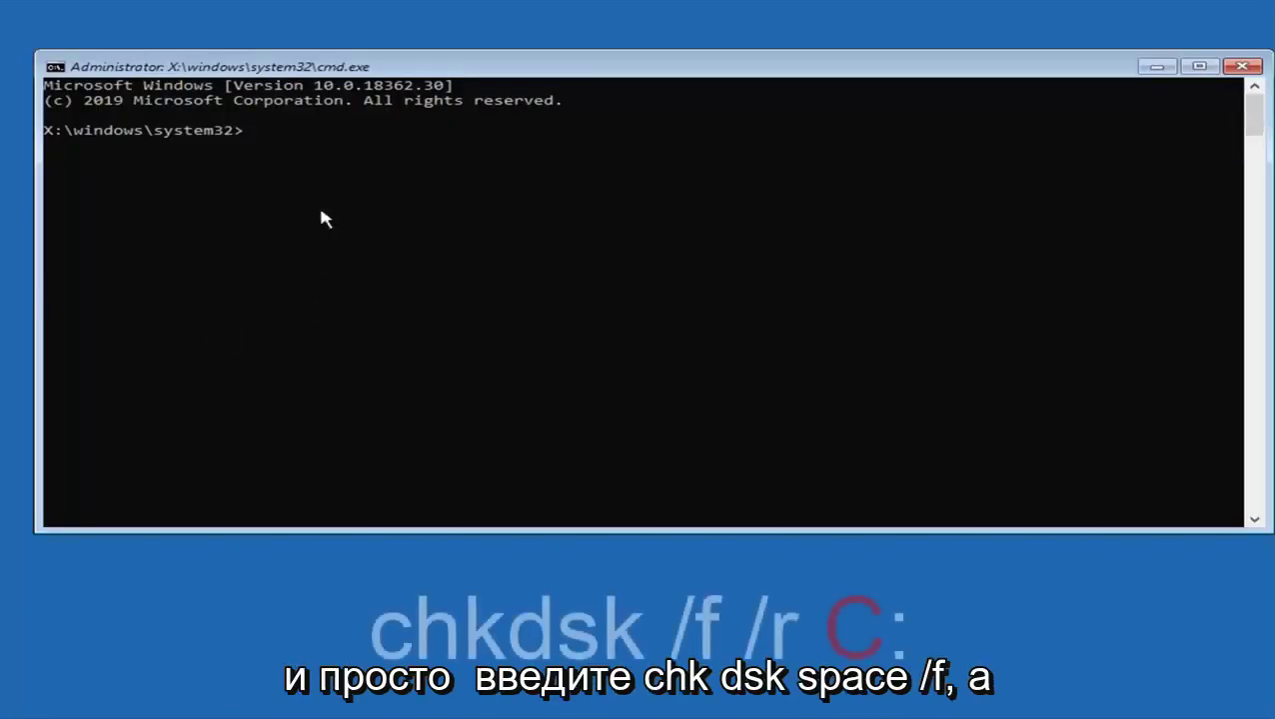
{"action": "type", "text": "chk"}
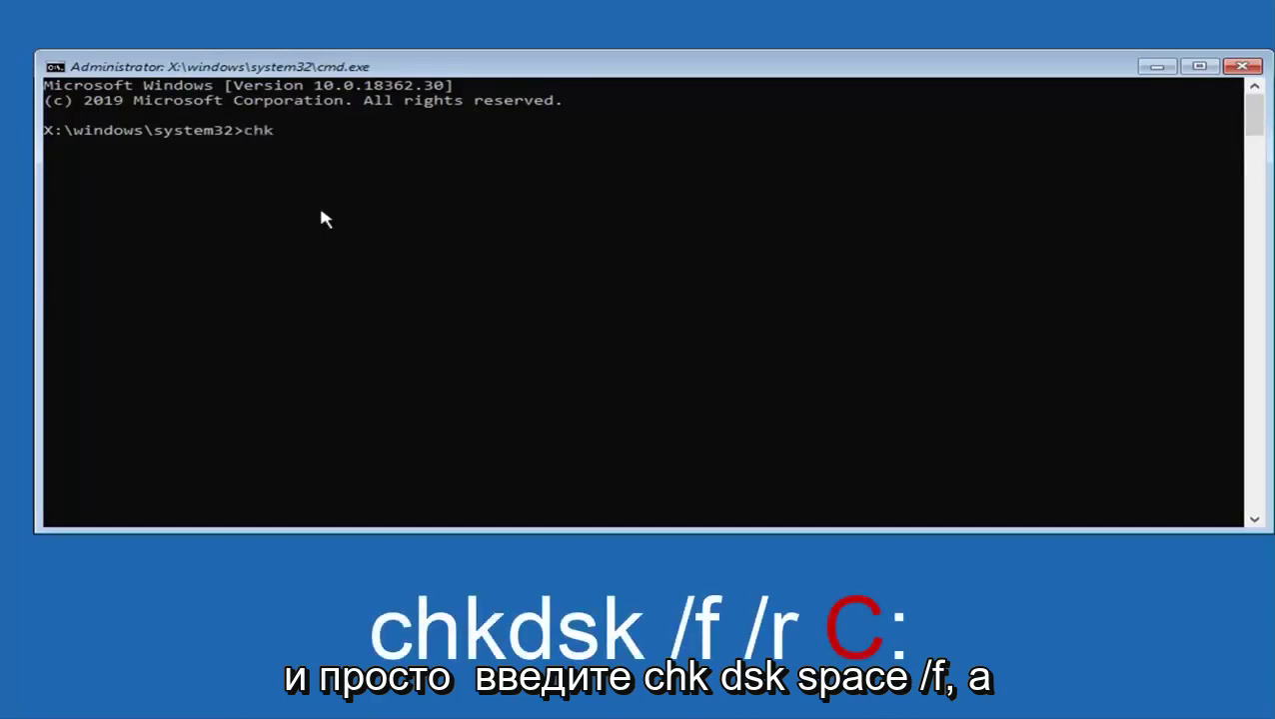
{"action": "type", "text": "dsk /f"}
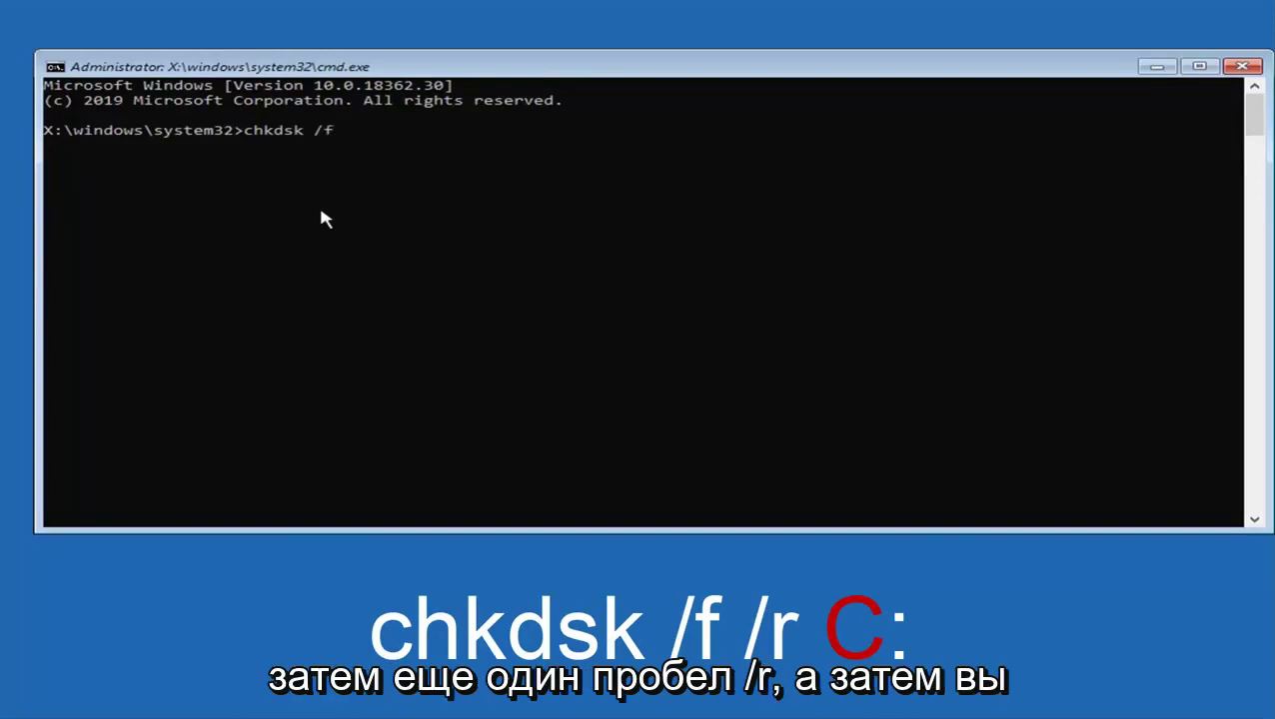
{"action": "type", "text": " /r"}
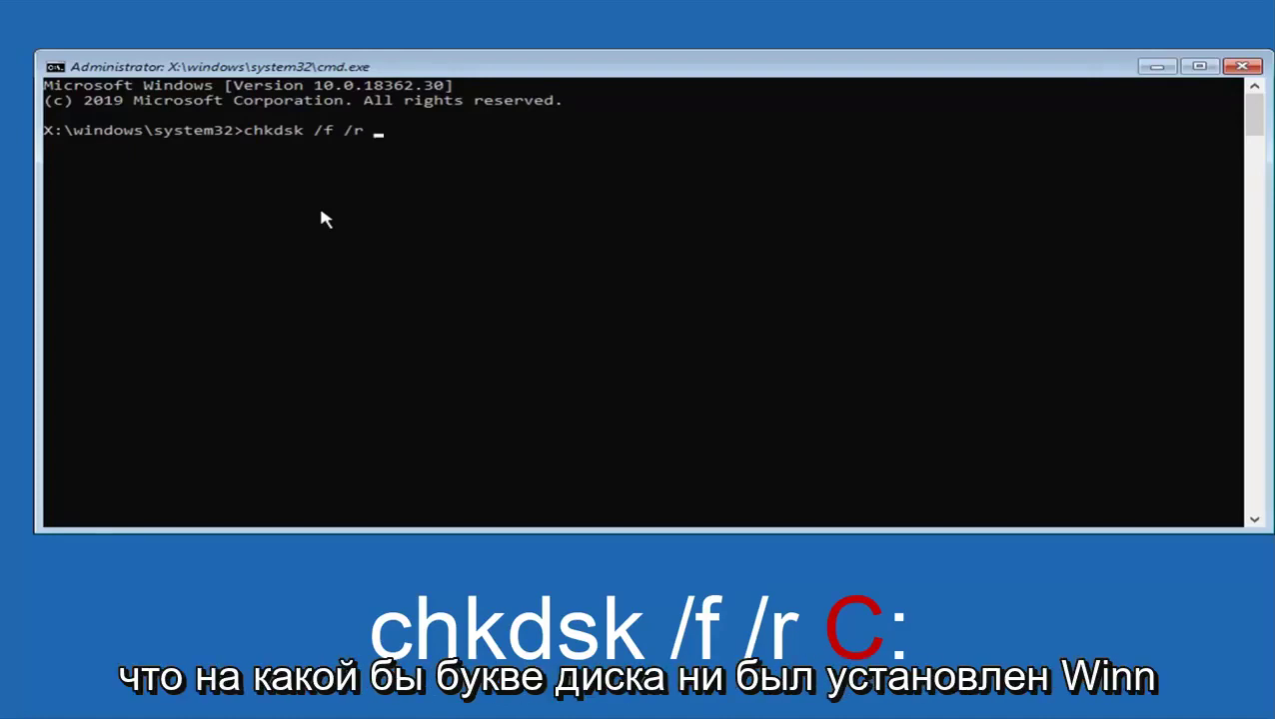
{"action": "type", "text": "C"}
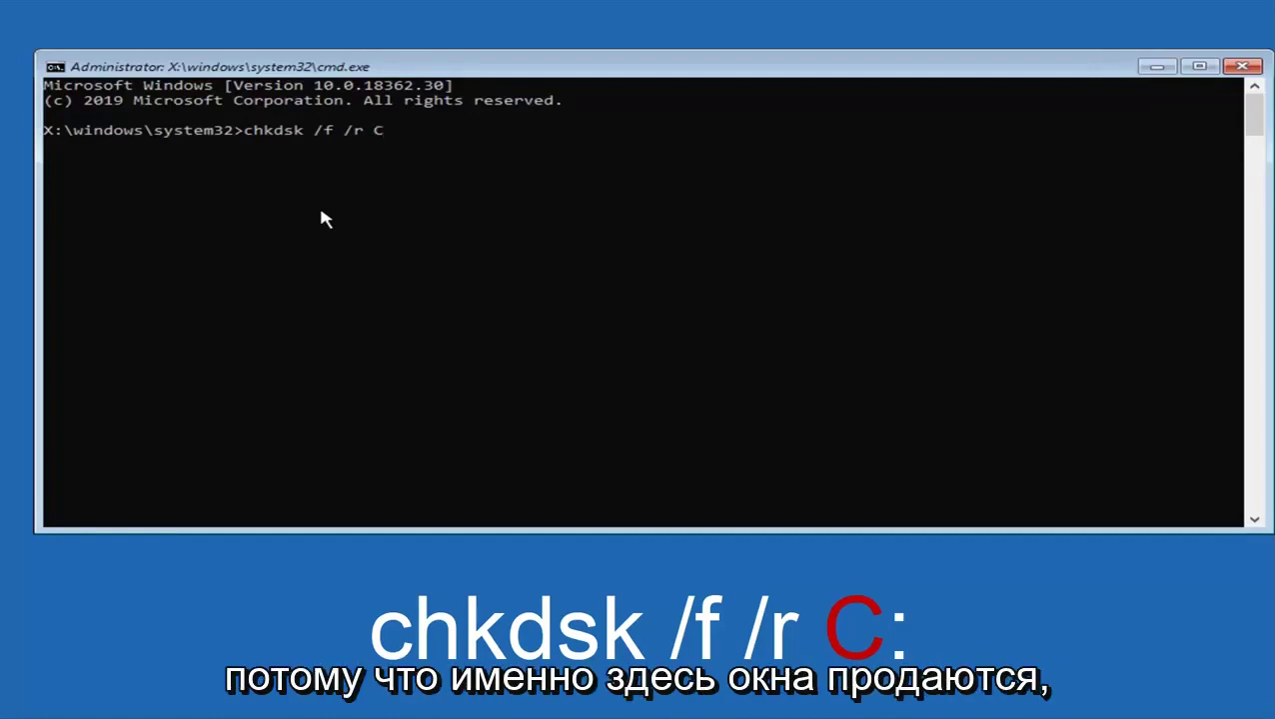
{"action": "type", "text": ":"}
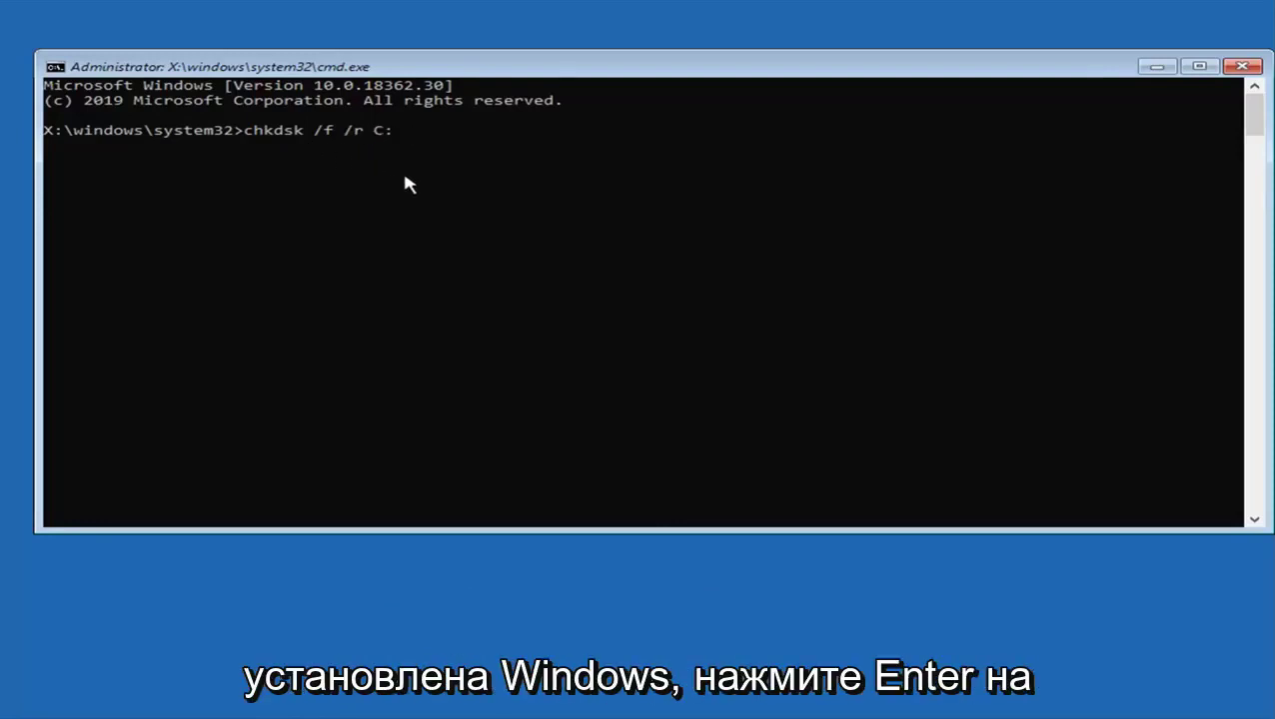
{"action": "key", "text": "Return"}
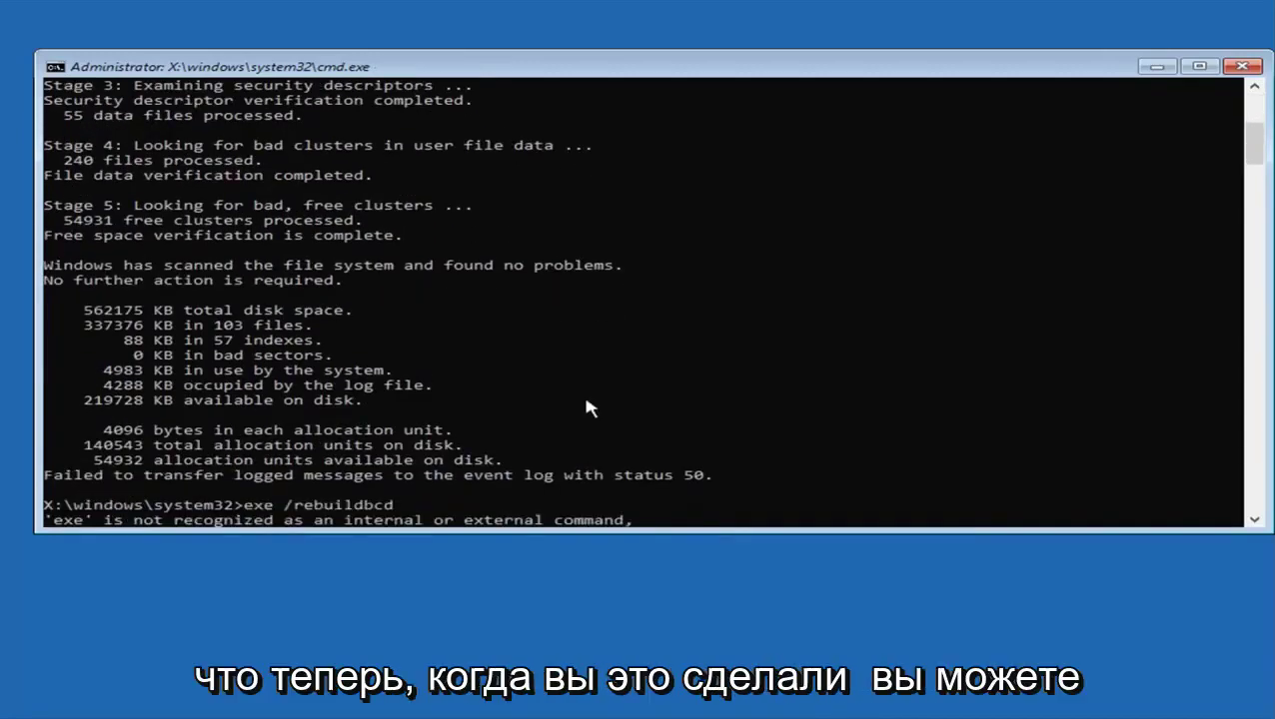
{"action": "scroll", "coordinate": [1254, 106], "scroll_direction": "up", "scroll_amount": 1}
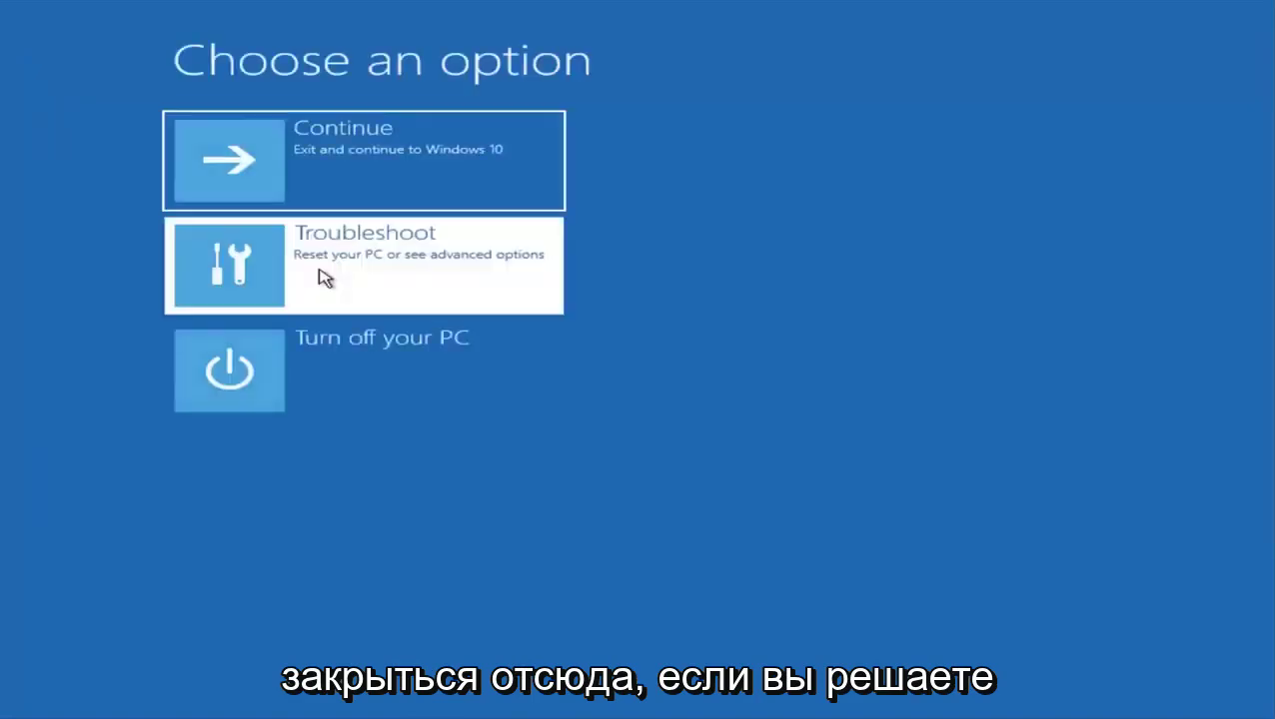
Run the system file check sfc /scannow in a new Command Prompt, and close the console once the scan ends.
{"action": "left_click", "coordinate": [290, 277]}
{"action": "left_click", "coordinate": [308, 285]}
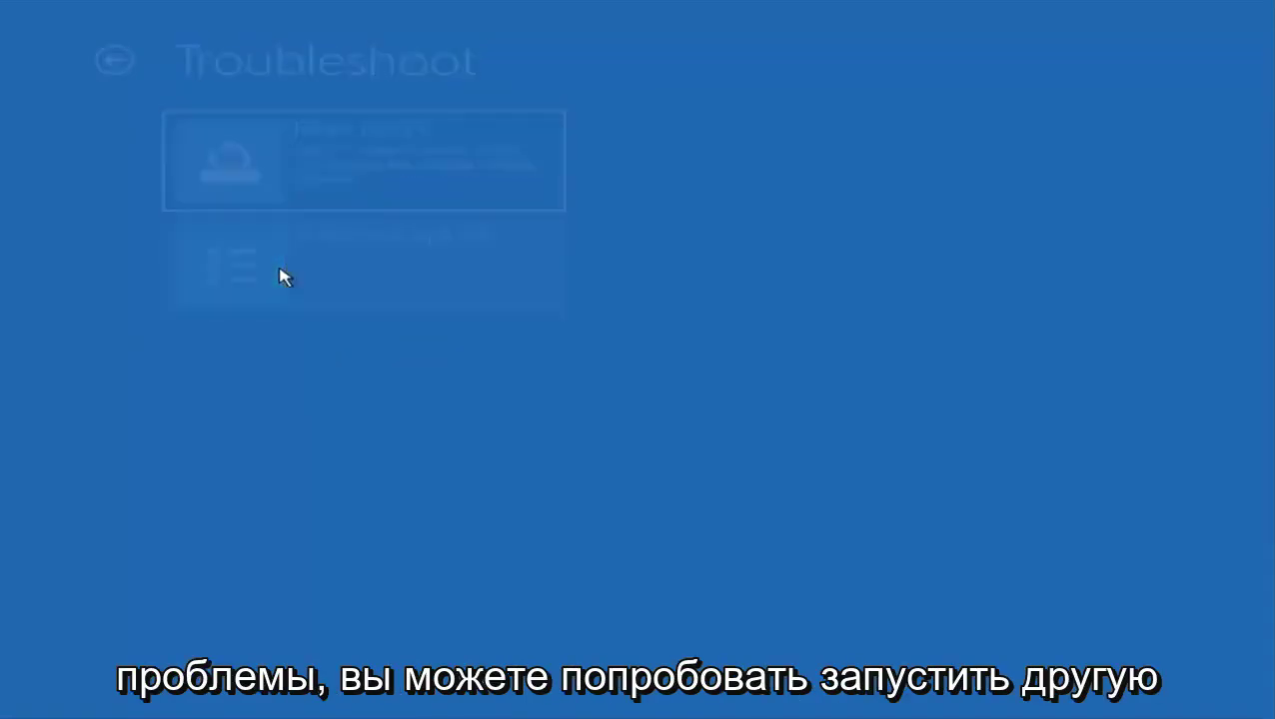
{"action": "left_click", "coordinate": [272, 390]}
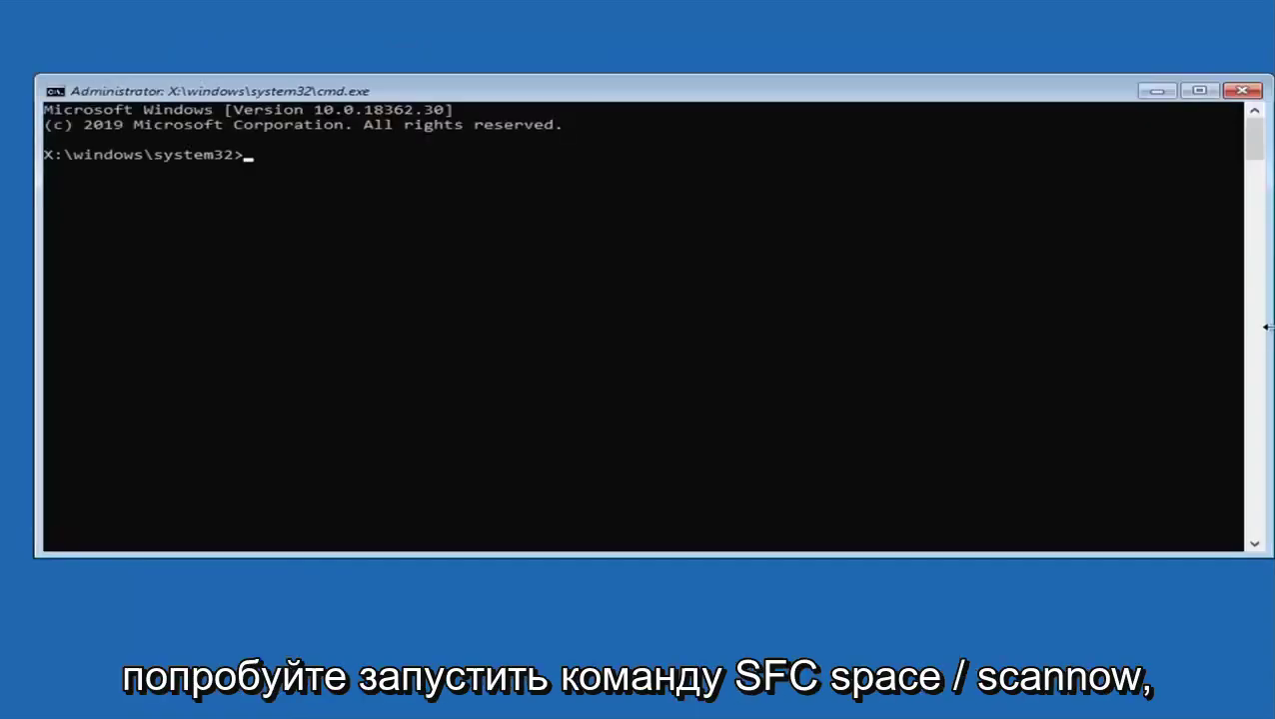
{"action": "left_click", "coordinate": [290, 172]}
{"action": "type", "text": "sfc"}
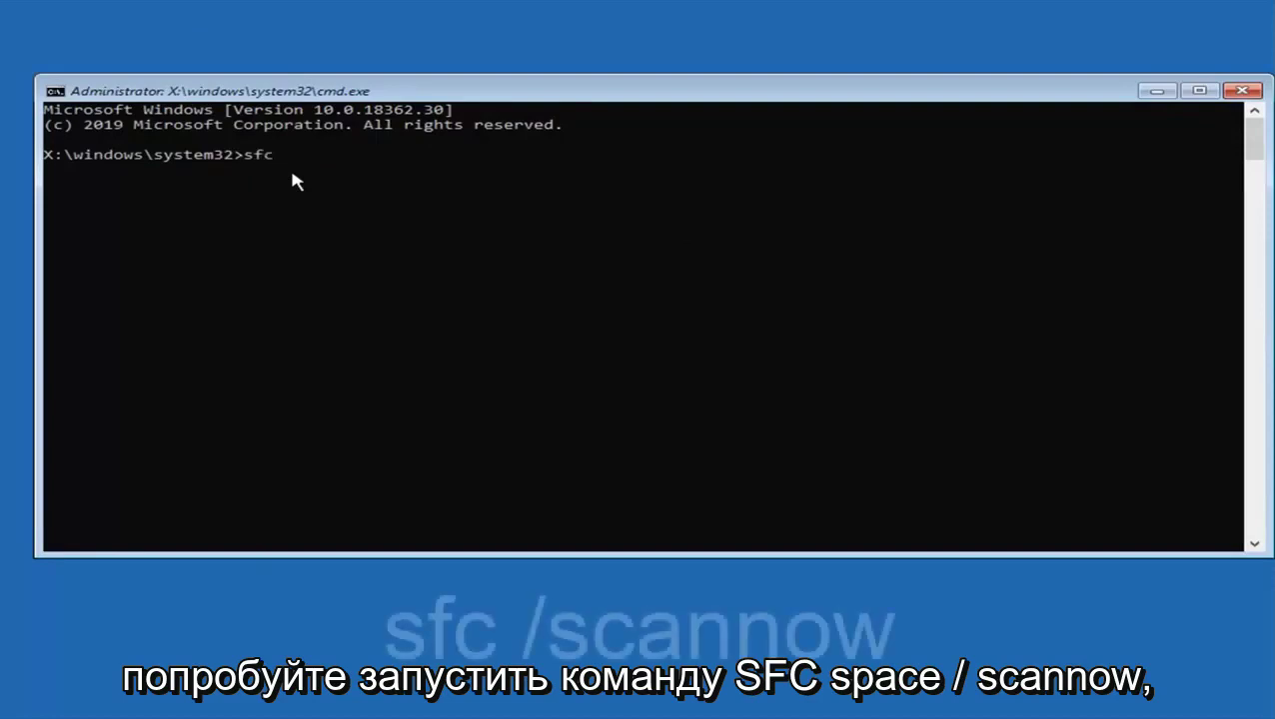
{"action": "type", "text": " /scannow"}
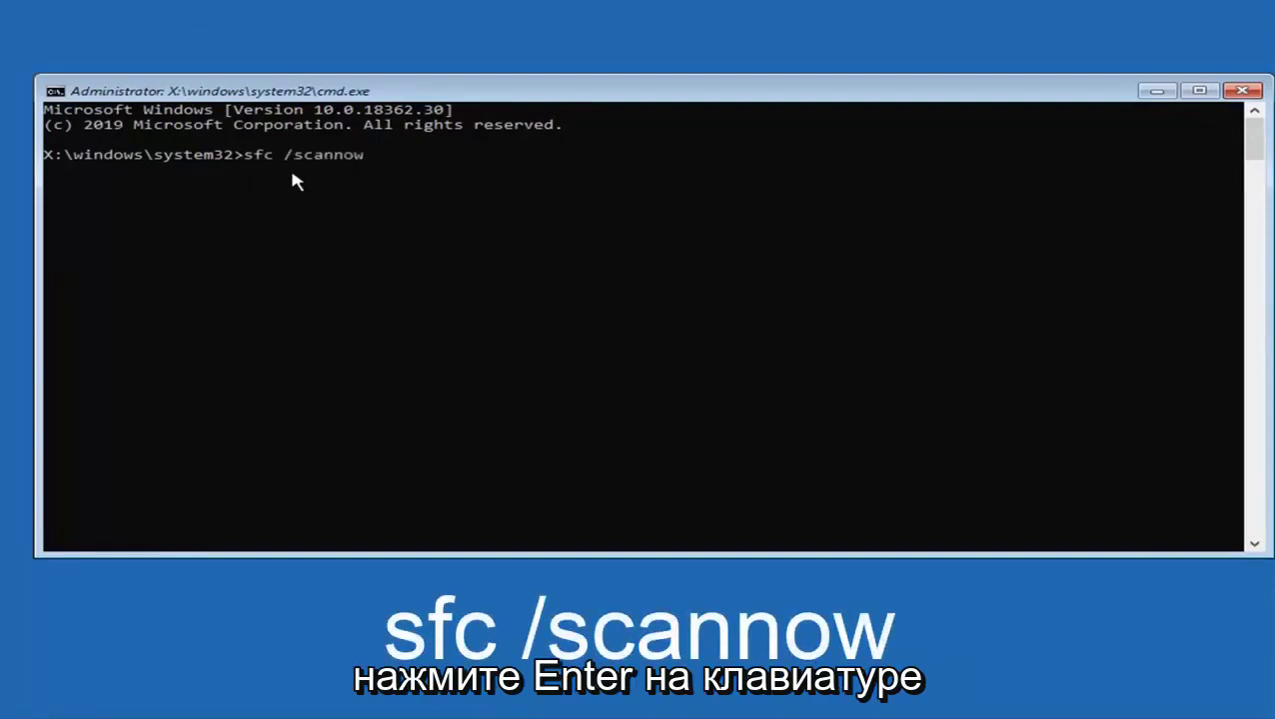
{"action": "key", "text": "Return"}
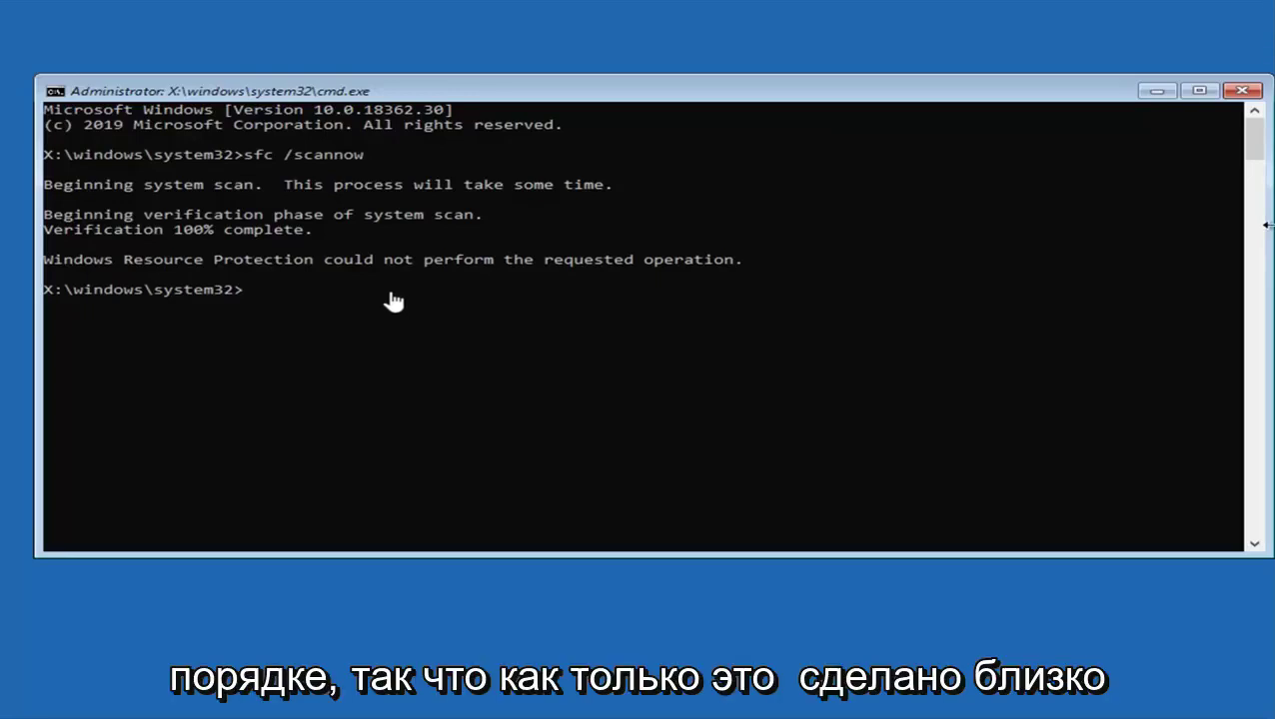
{"action": "left_click", "coordinate": [1242, 91]}
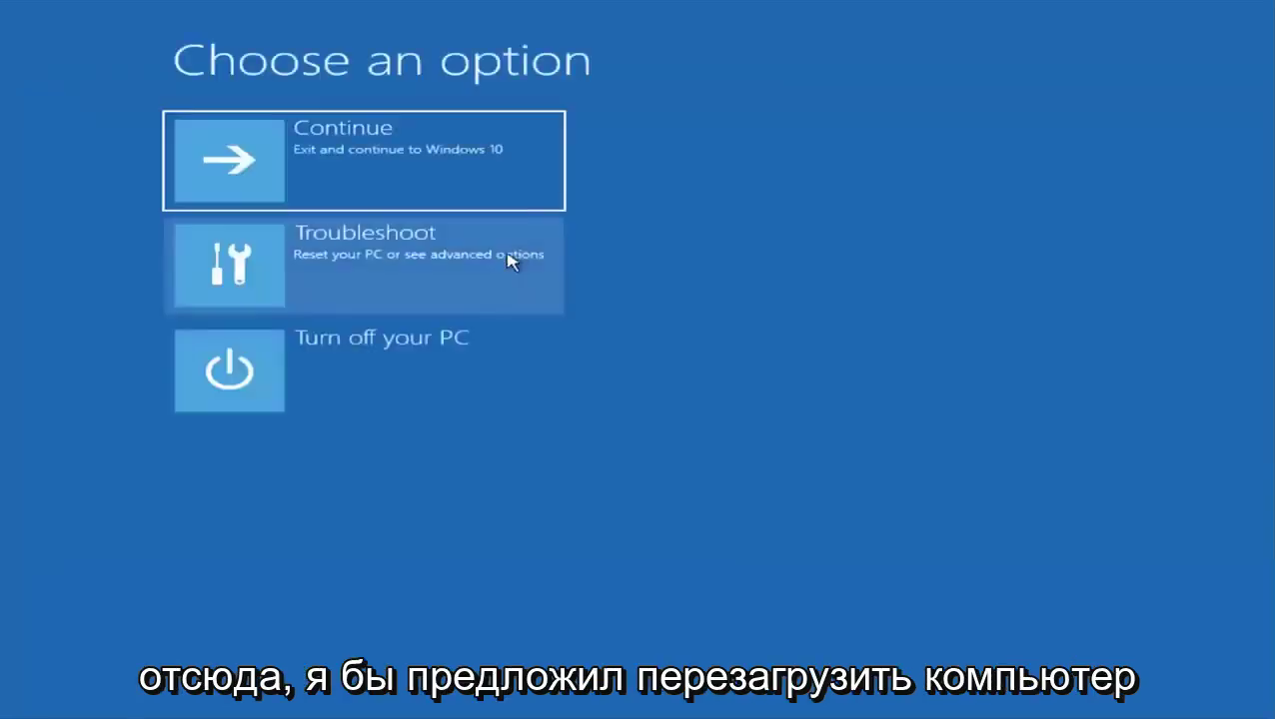